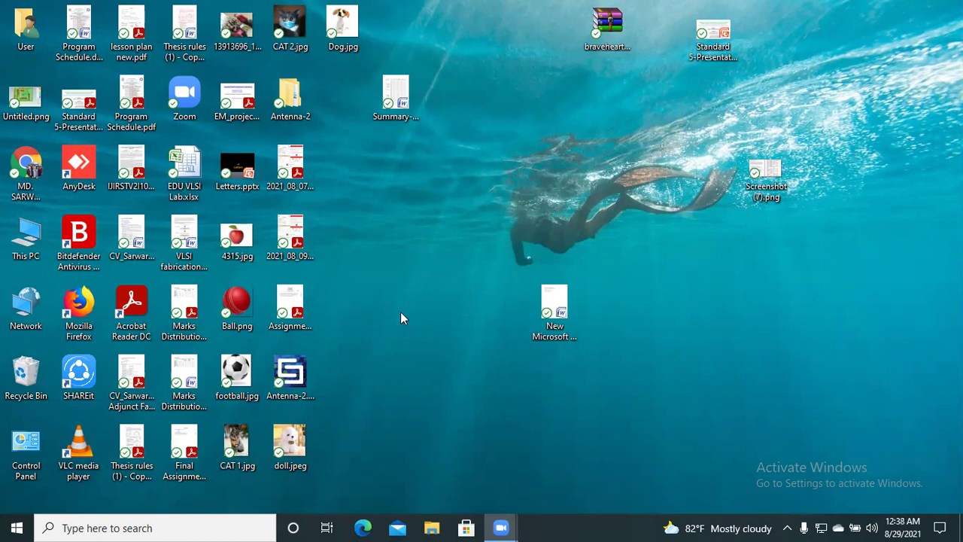
# Step: Open the Antenna-2 project, widen the navigation tree and expand Tables > 1D Results
pyautogui.doubleClick(299, 397)
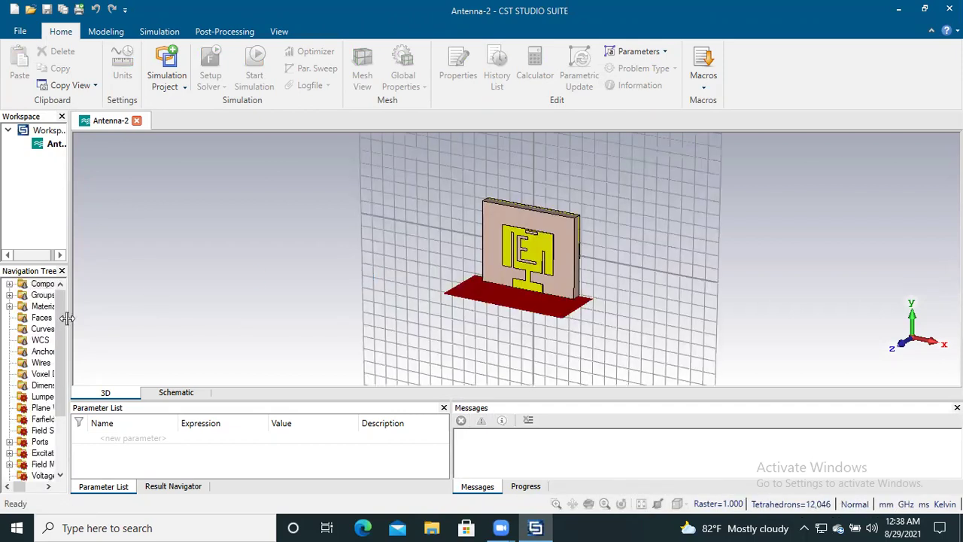
pyautogui.moveTo(67, 318); pyautogui.dragTo(120, 316)
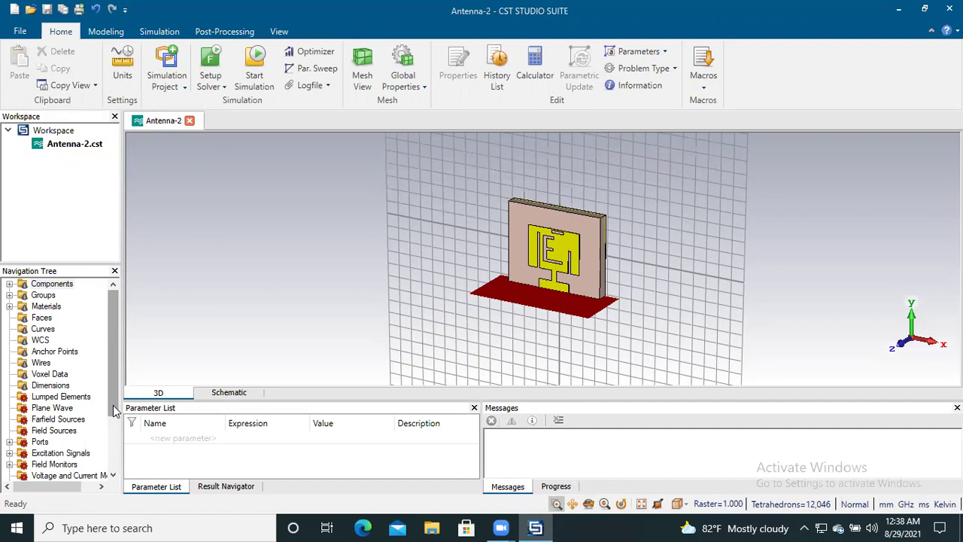
pyautogui.scroll(-3, 113, 418)
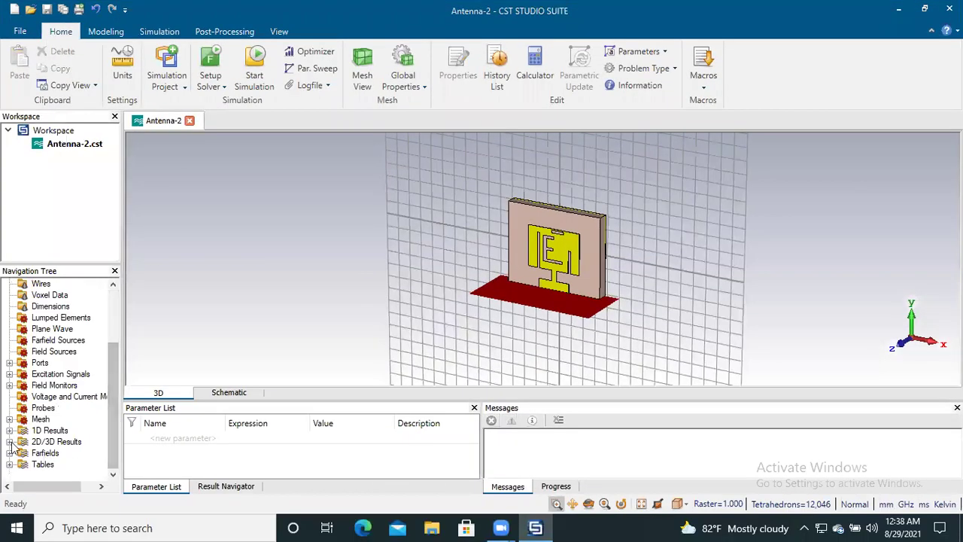
pyautogui.click(11, 466)
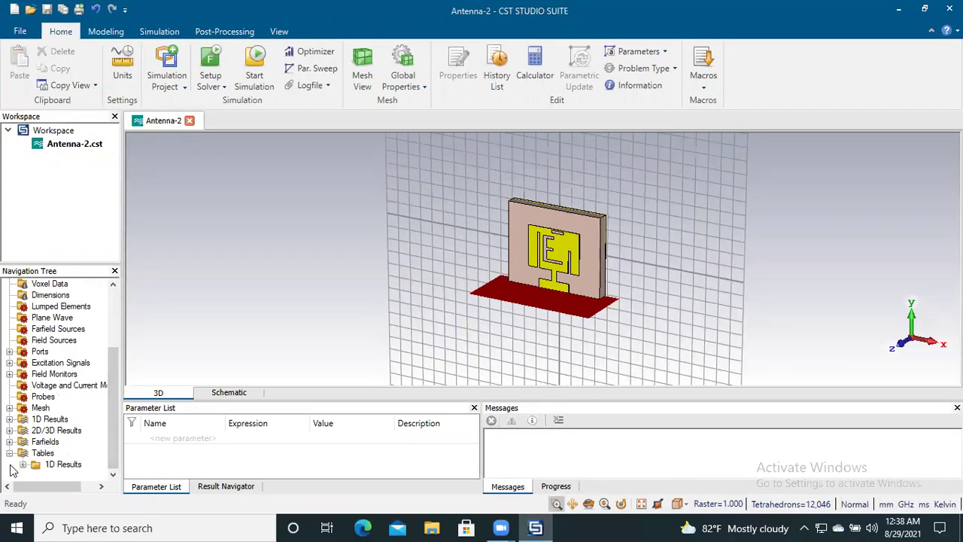
pyautogui.click(21, 465)
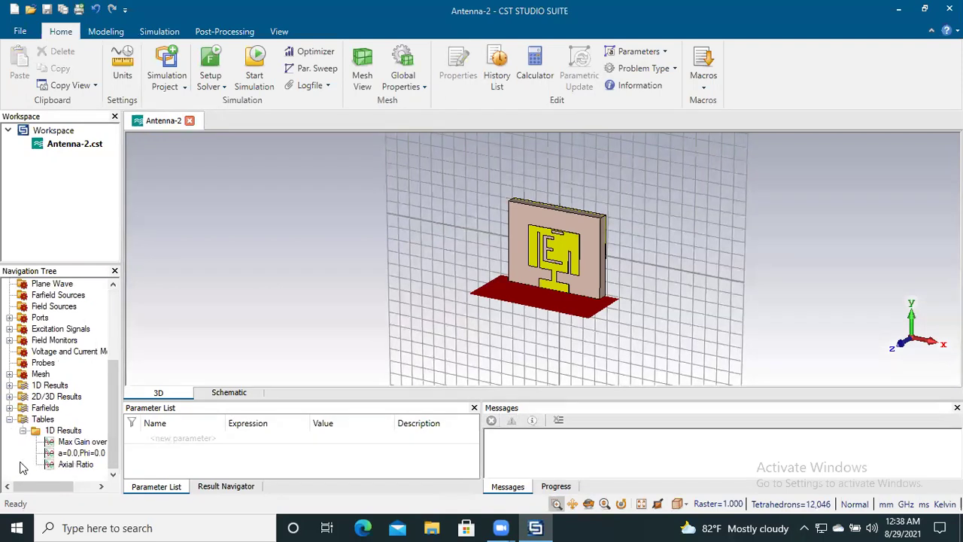
# Step: Plot the Axial Ratio result over 24–32 GHz, zooming into the 29 GHz dip and back out
pyautogui.click(69, 464)
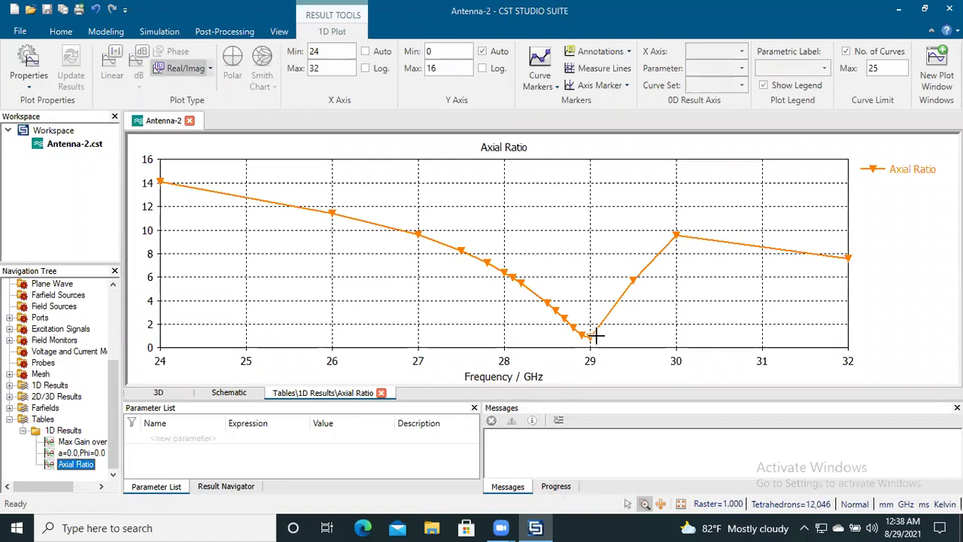
pyautogui.scroll(5, 594, 335)
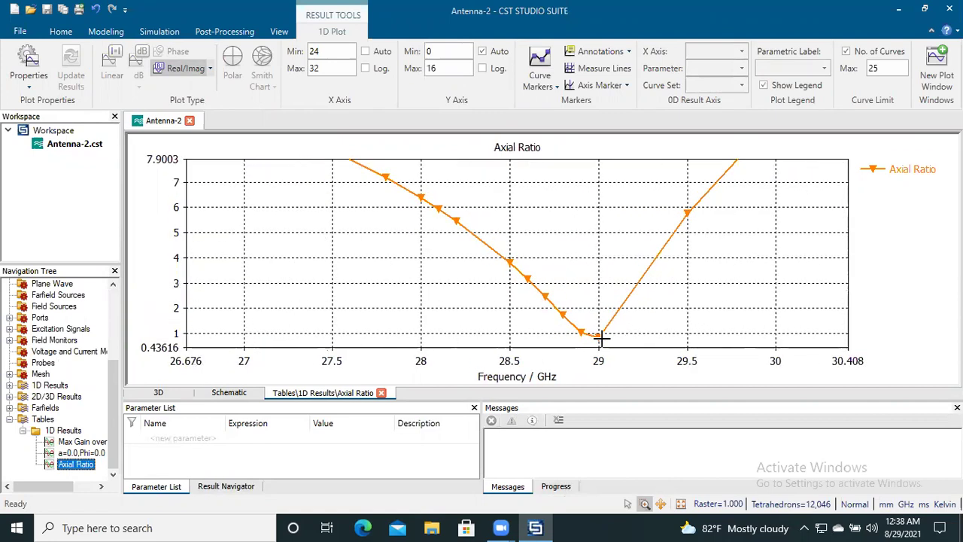
pyautogui.scroll(4, 599, 339)
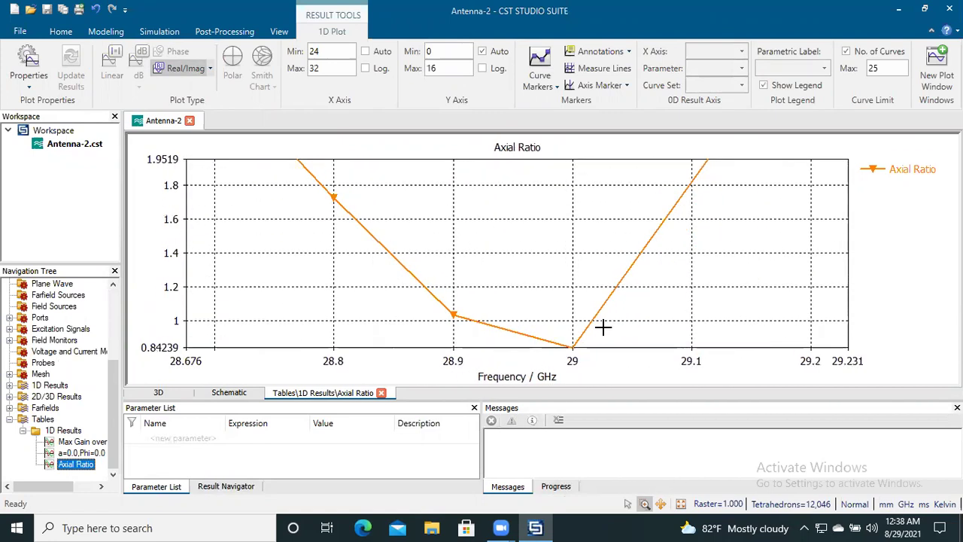
pyautogui.scroll(-1, 602, 327)
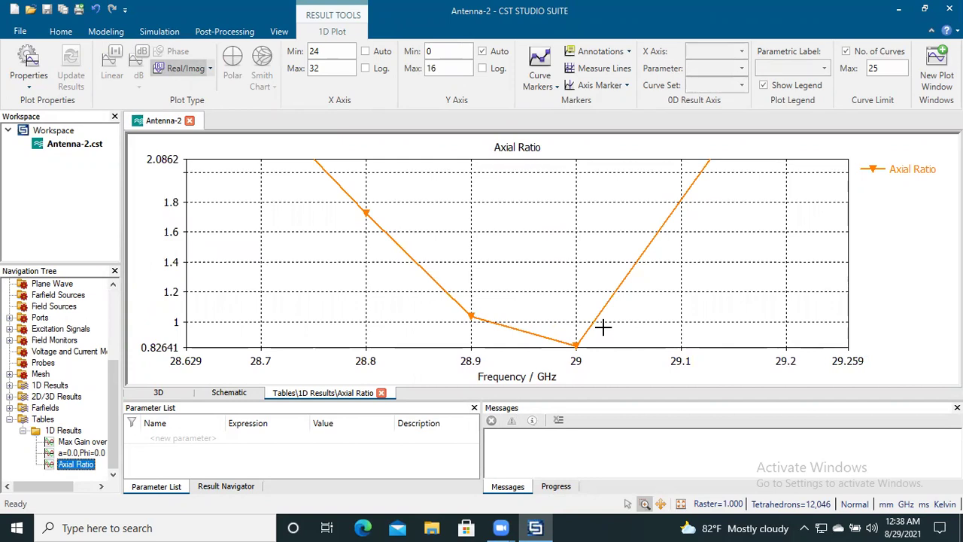
pyautogui.scroll(-10, 602, 326)
pyautogui.scroll(-2, 608, 319)
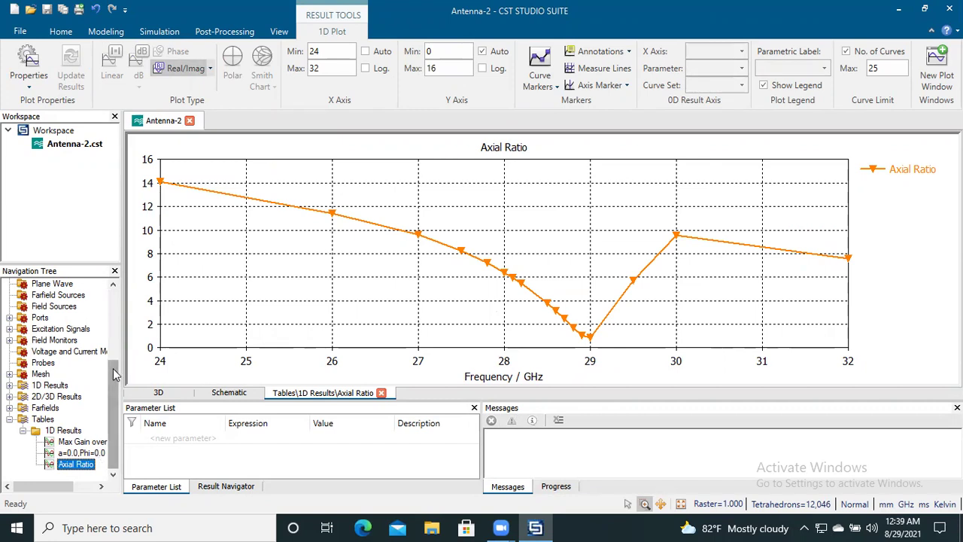
# Step: Delete the Axial Ratio template in Template Based Post-Processing, keeping Max Gain and a=0.0,Phi=0.0
pyautogui.rightClick(73, 466)
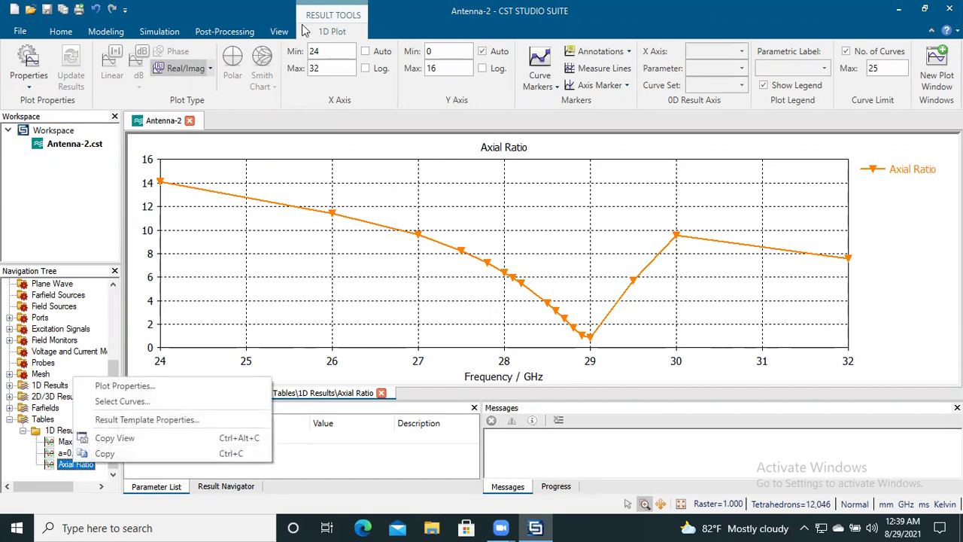
pyautogui.click(278, 31)
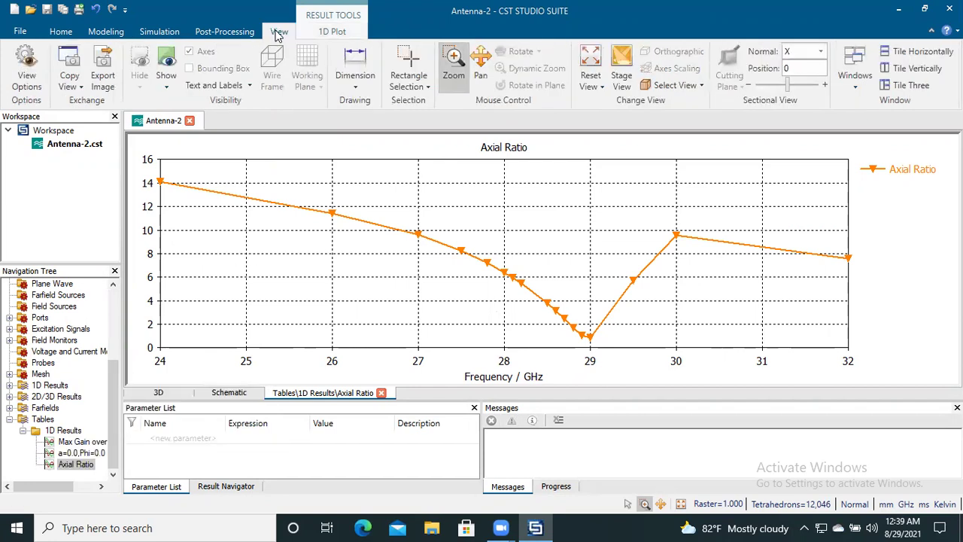
pyautogui.click(230, 32)
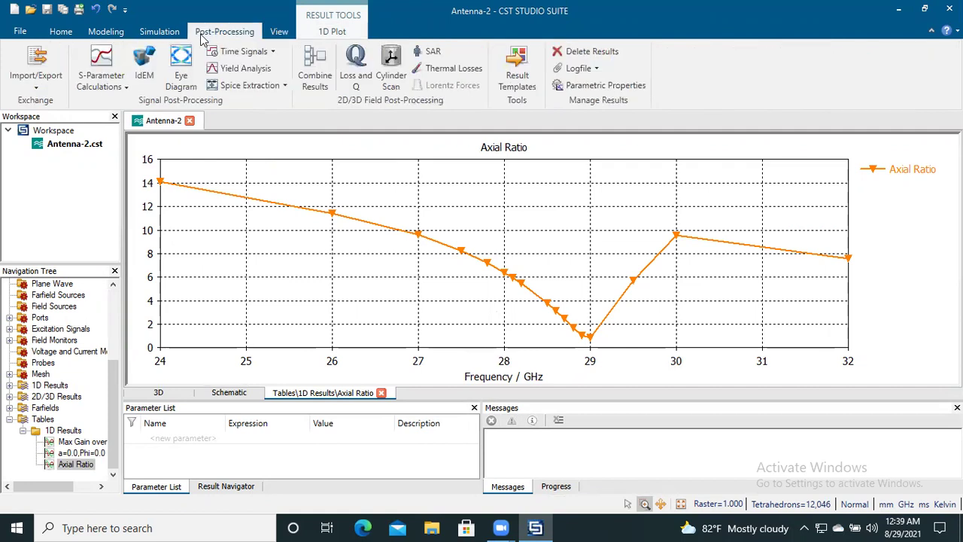
pyautogui.click(519, 71)
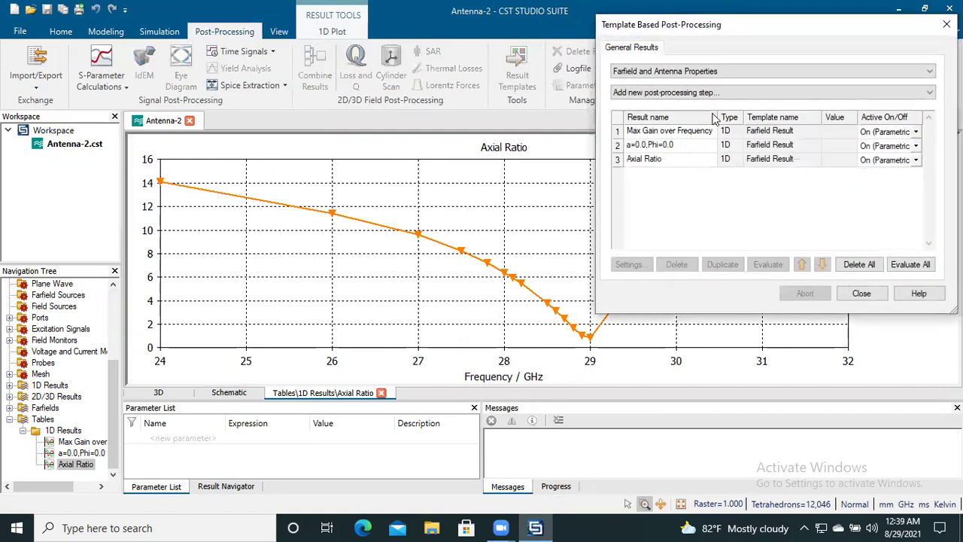
pyautogui.click(646, 158)
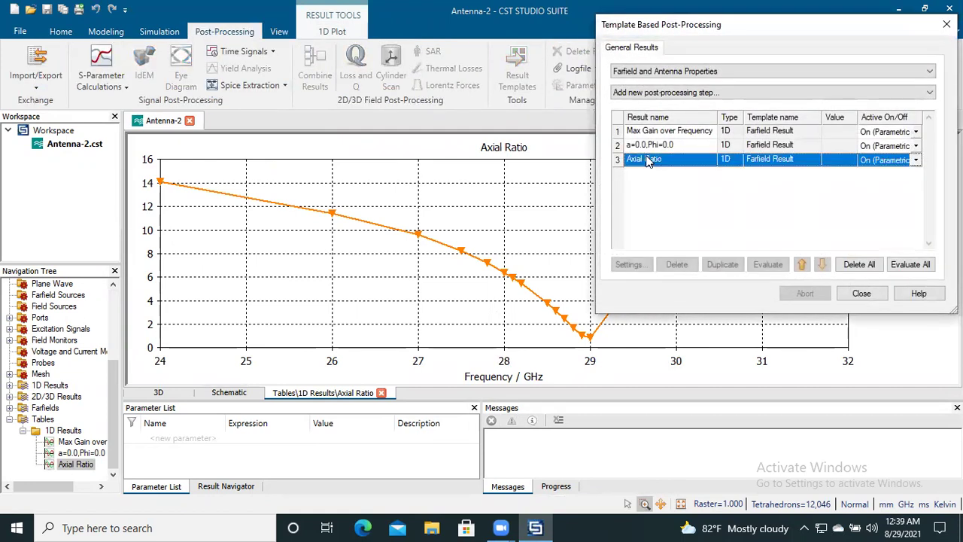
pyautogui.click(676, 266)
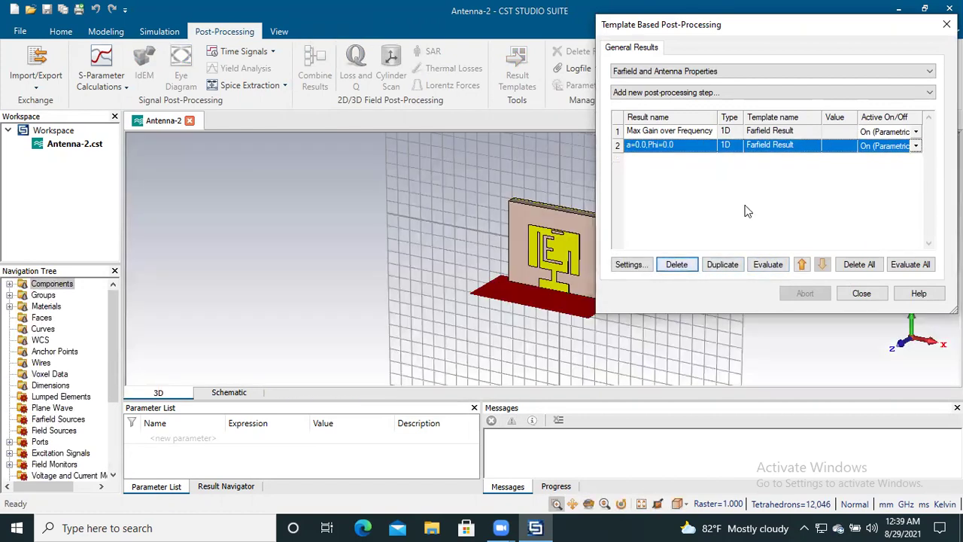
# Step: Keep the Farfield and Antenna Properties category and add a new Farfield Result step
pyautogui.click(811, 74)
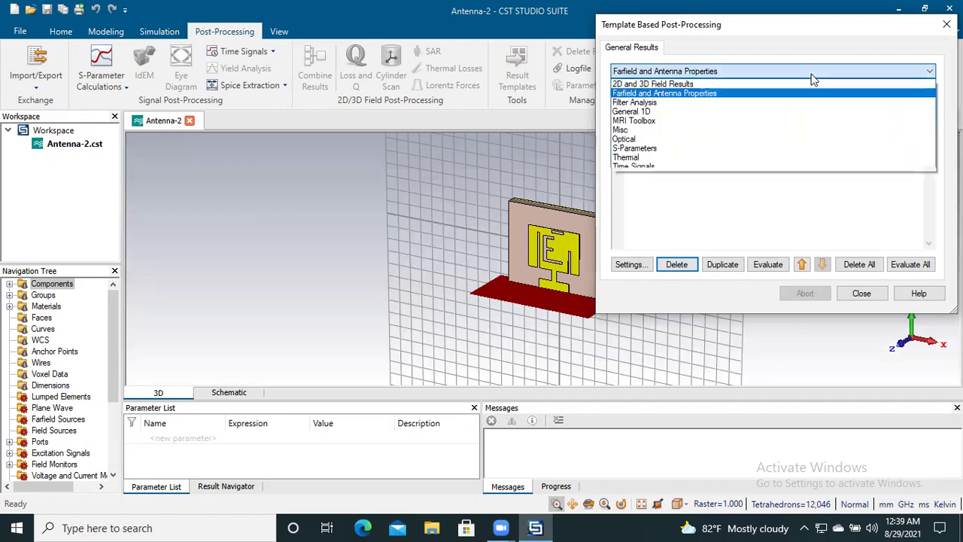
pyautogui.click(777, 93)
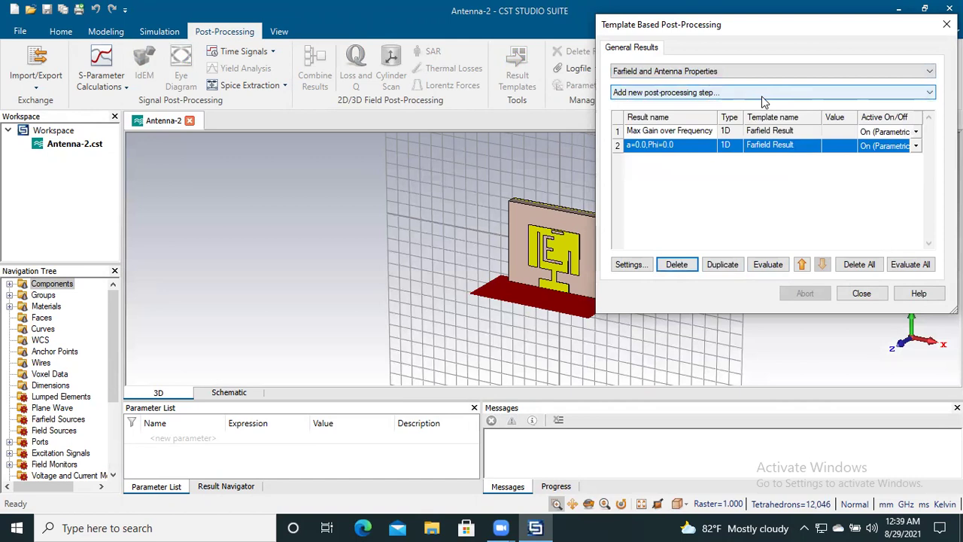
pyautogui.click(762, 96)
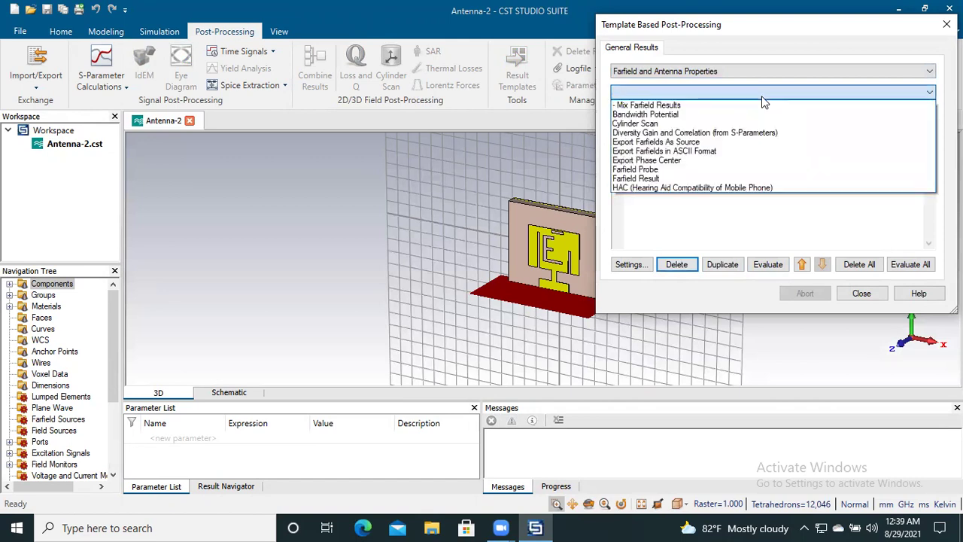
pyautogui.click(674, 179)
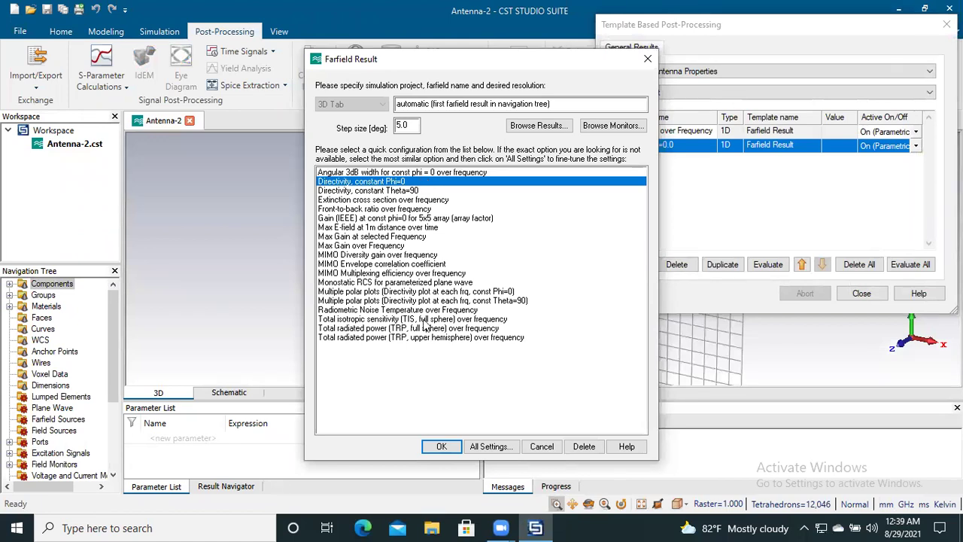
# Step: Set a broadband, single-direction farfield evaluation at Theta 0, Phi 0
pyautogui.click(489, 447)
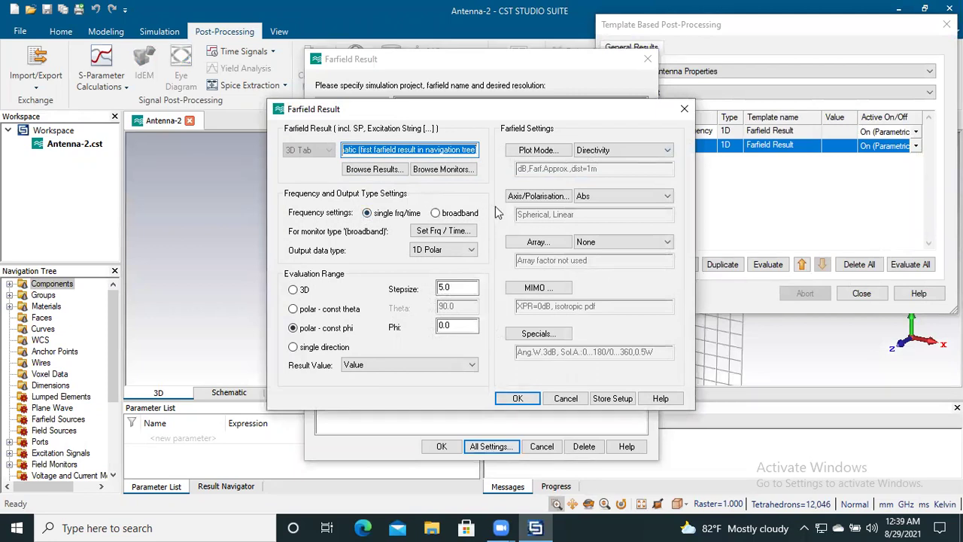
pyautogui.click(296, 351)
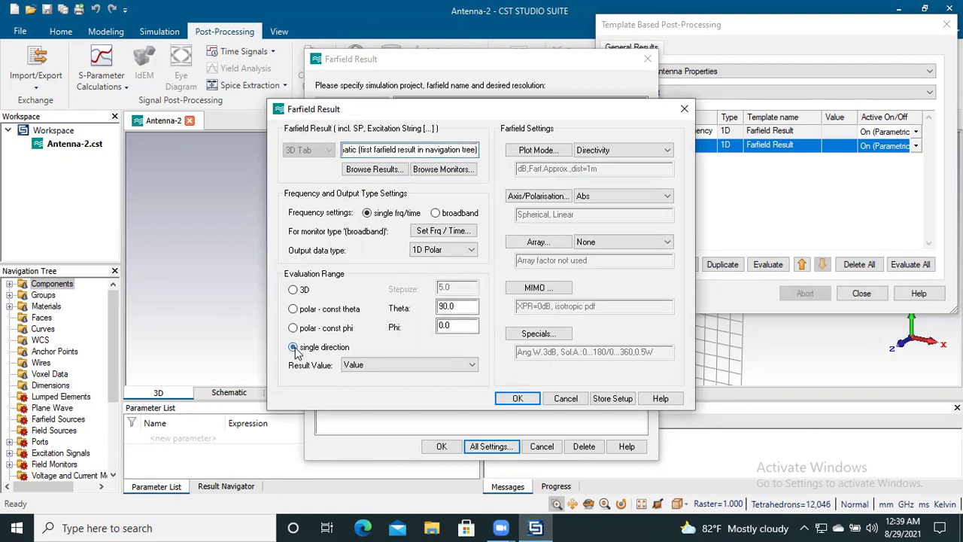
pyautogui.click(455, 306)
pyautogui.write('0')
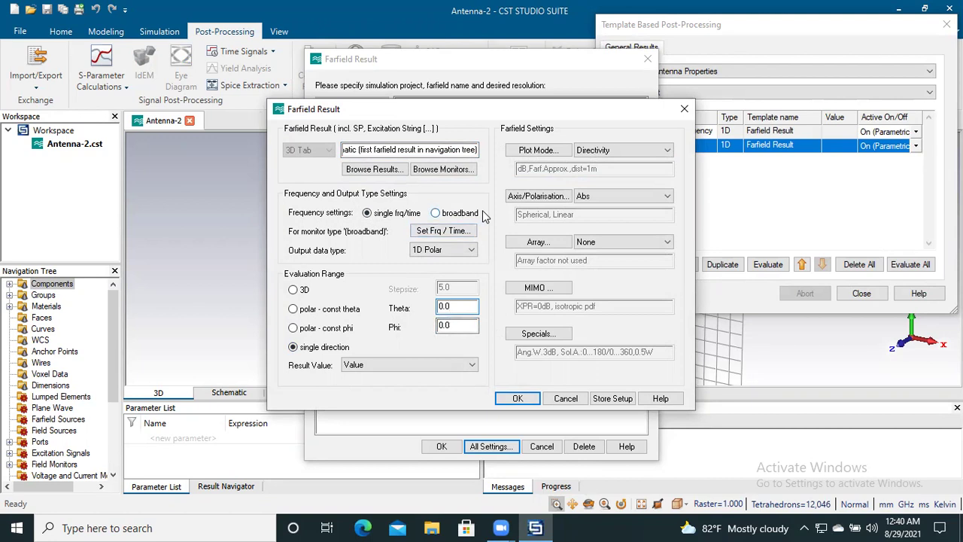
pyautogui.click(436, 214)
# Step: Keep Directivity as the quantity, choose Axial Ratio polarisation, and confirm the step
pyautogui.click(668, 151)
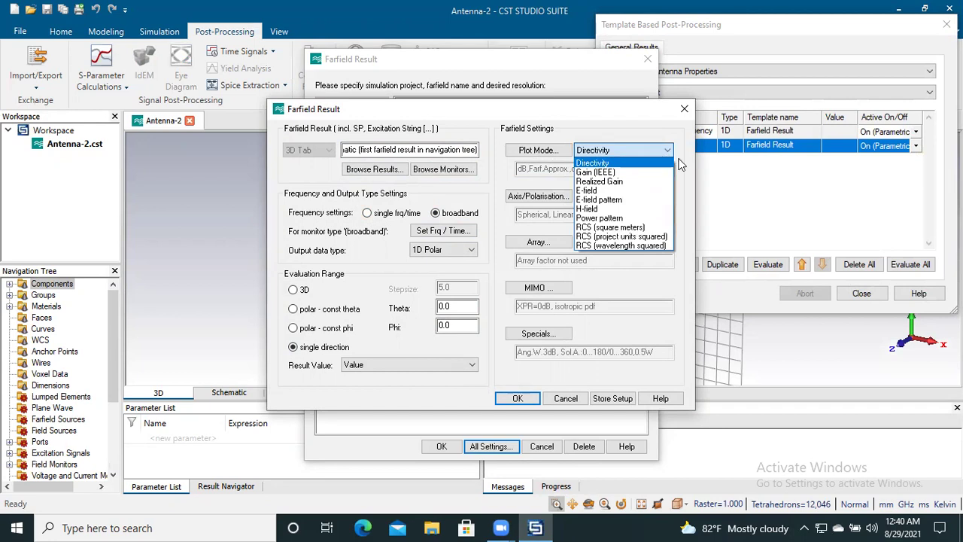
pyautogui.click(662, 162)
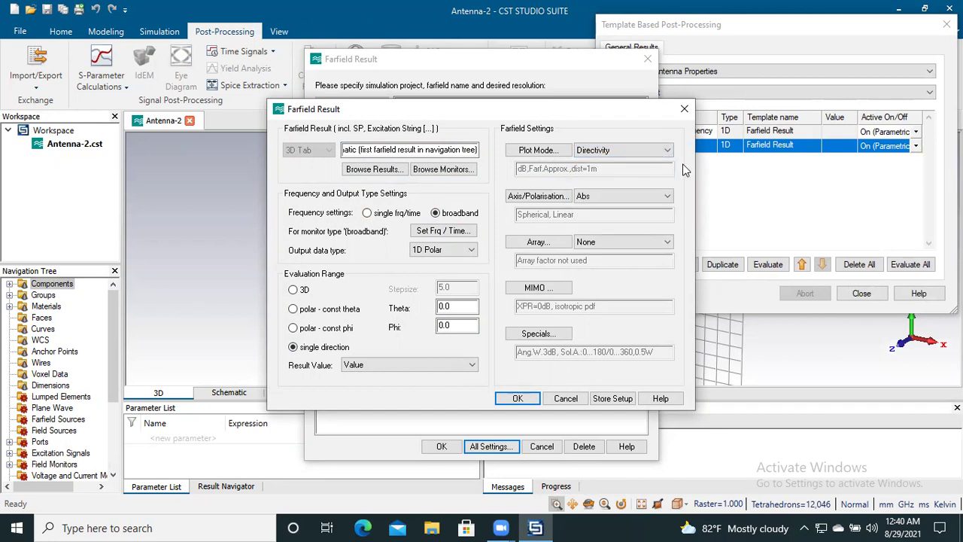
pyautogui.click(636, 195)
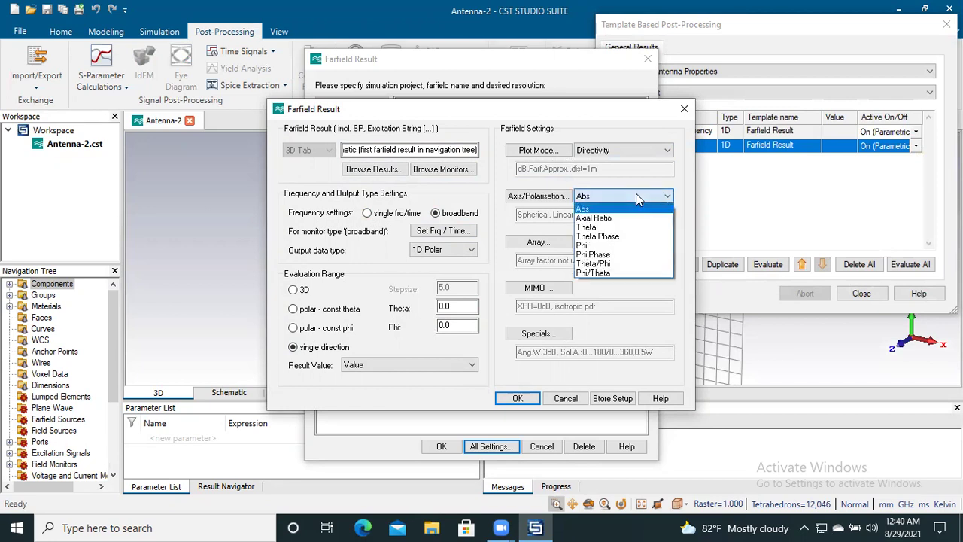
pyautogui.click(619, 218)
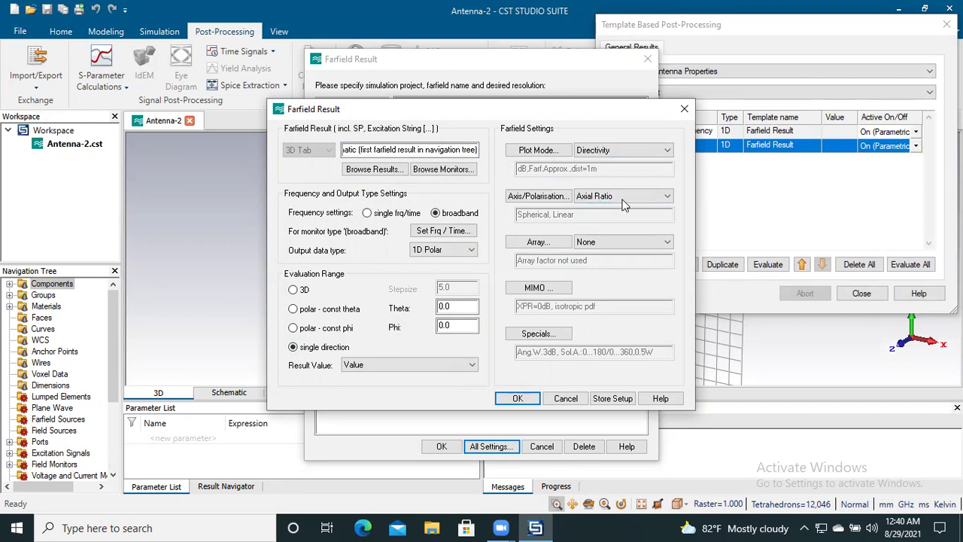
pyautogui.click(623, 199)
pyautogui.click(623, 199)
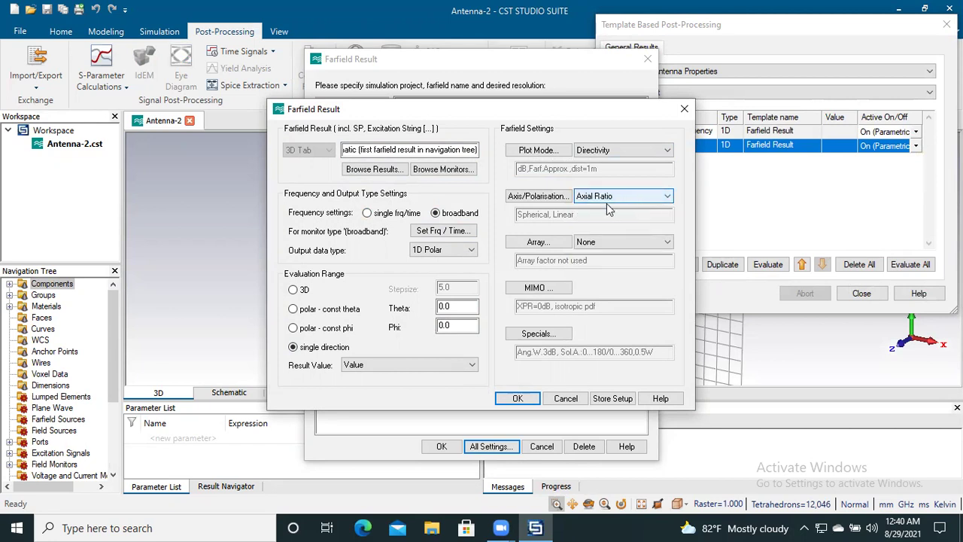
pyautogui.click(517, 399)
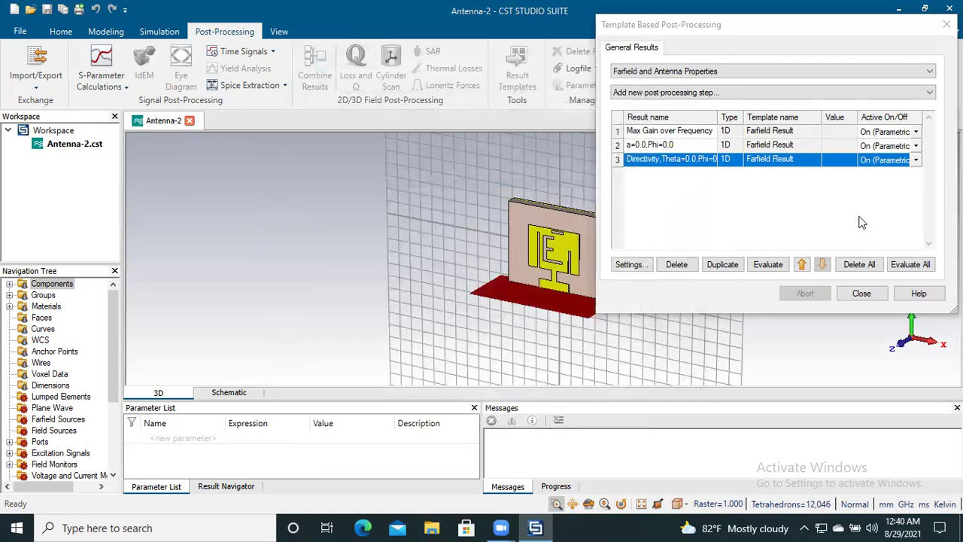
# Step: Evaluate the new step and zoom the Directivity,Theta=0.0,Phi=0.0 plot in and out around 29 GHz
pyautogui.click(765, 270)
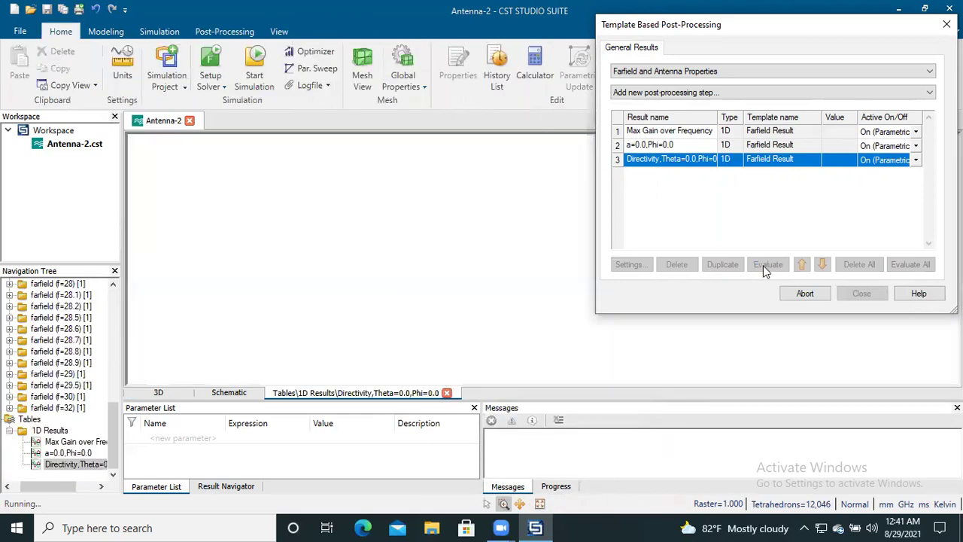
pyautogui.click(765, 269)
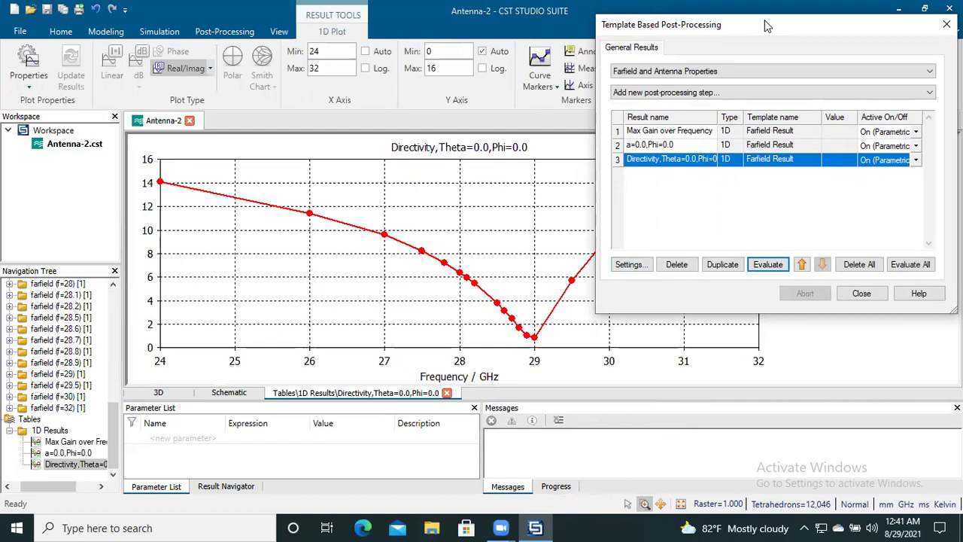
pyautogui.moveTo(765, 26); pyautogui.dragTo(854, 264)
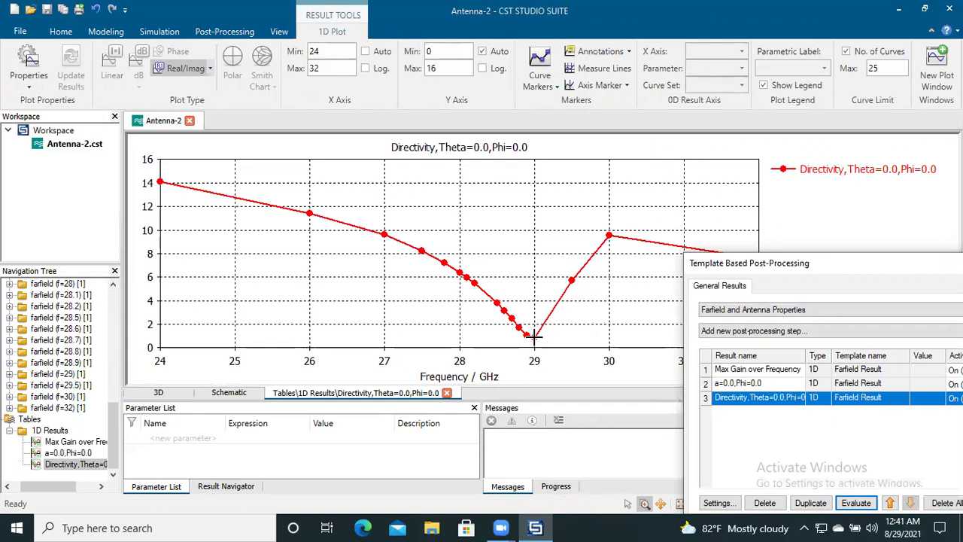
pyautogui.scroll(2, 547, 317)
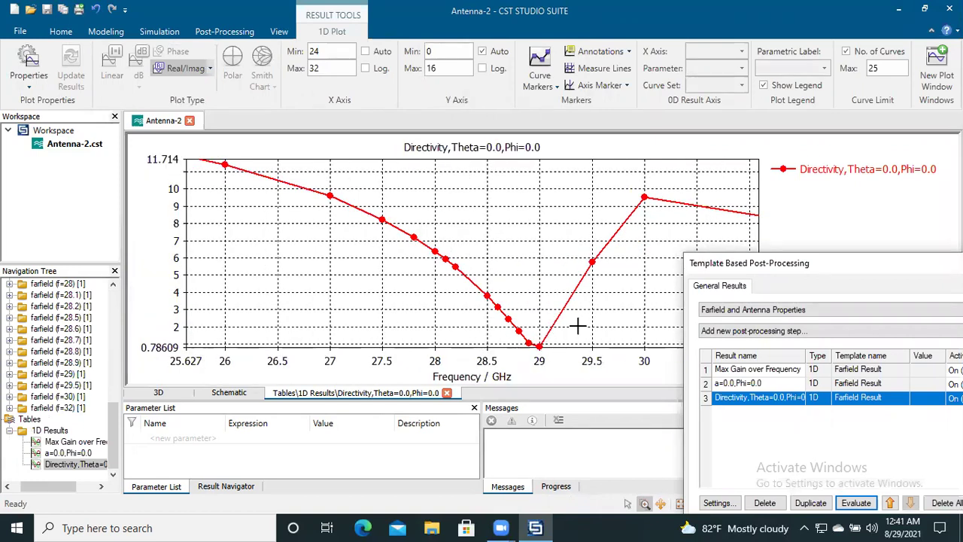
pyautogui.scroll(-2, 576, 328)
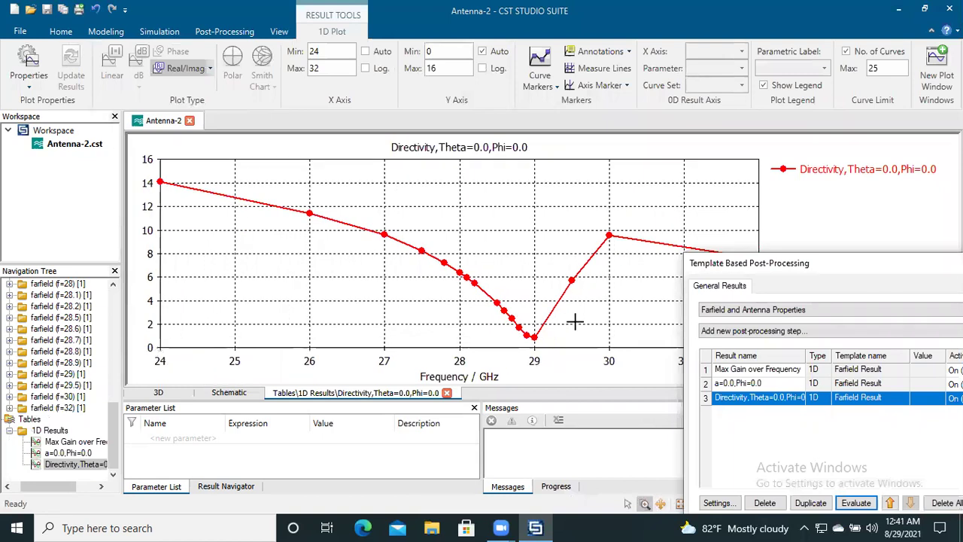
# Step: Rename the third post-processing result to 'Axial Ratio'
pyautogui.moveTo(877, 264); pyautogui.dragTo(690, 177)
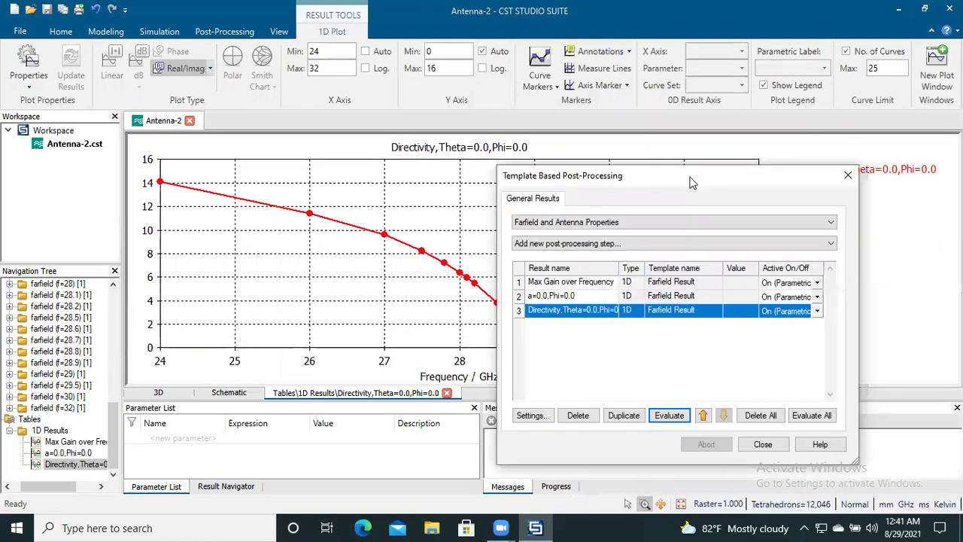
pyautogui.doubleClick(577, 311)
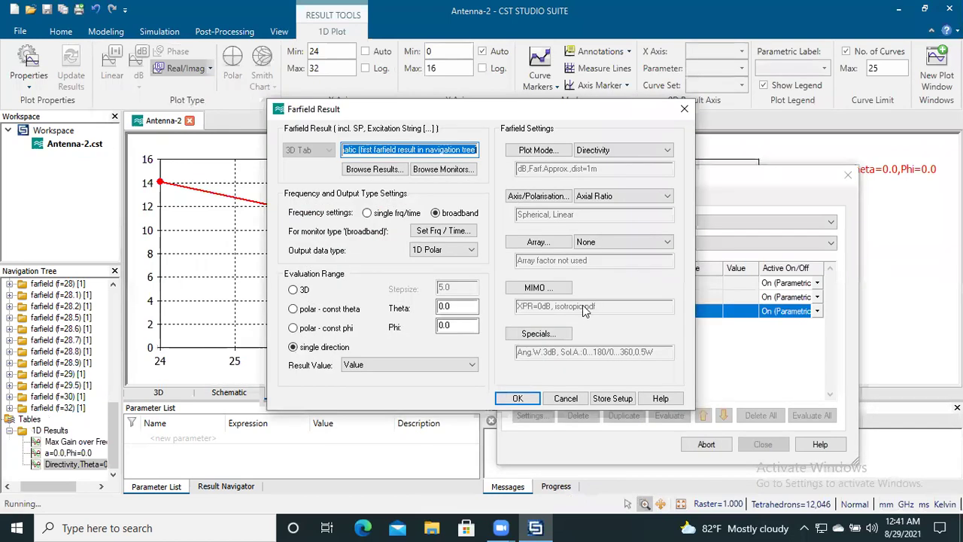
pyautogui.click(683, 112)
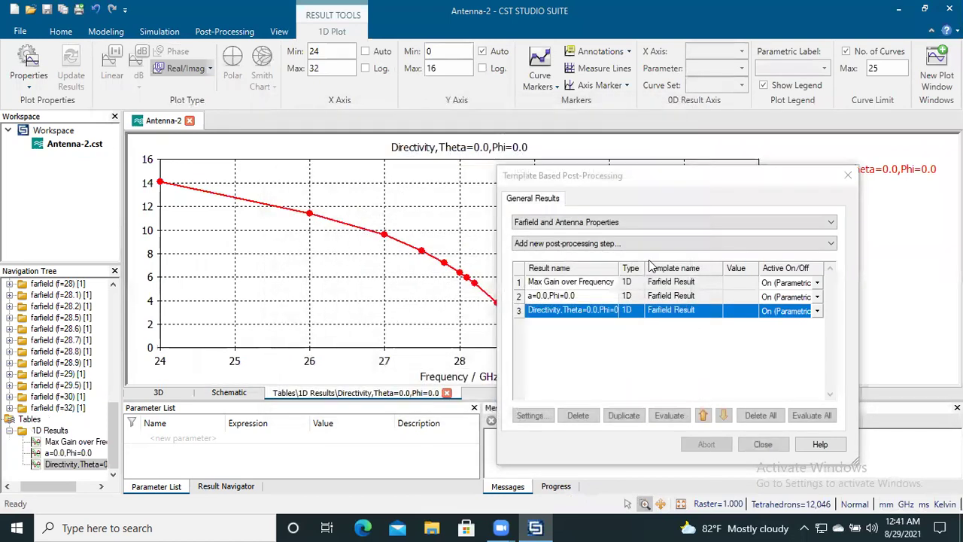
pyautogui.click(610, 314)
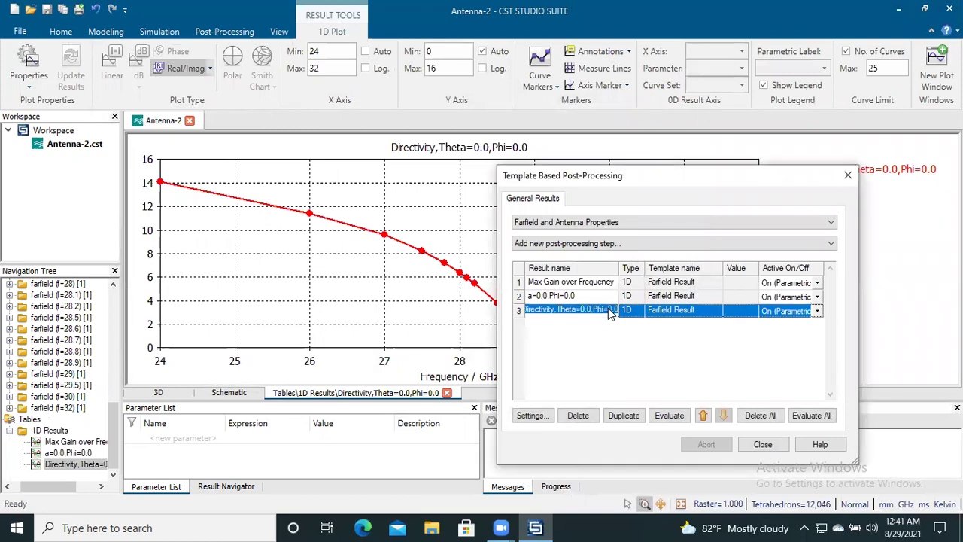
pyautogui.press('BackSpace')
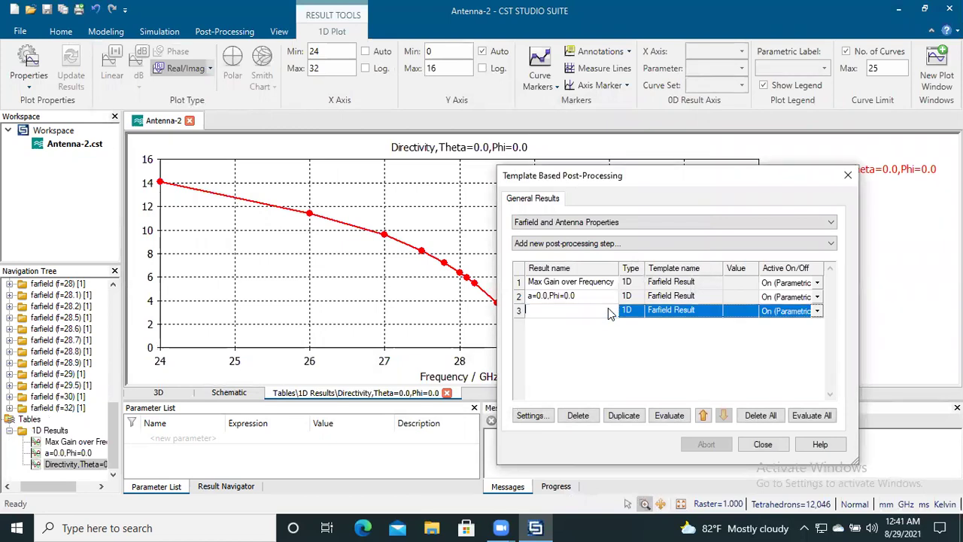
pyautogui.write('Axial Ration')
pyautogui.click(760, 333)
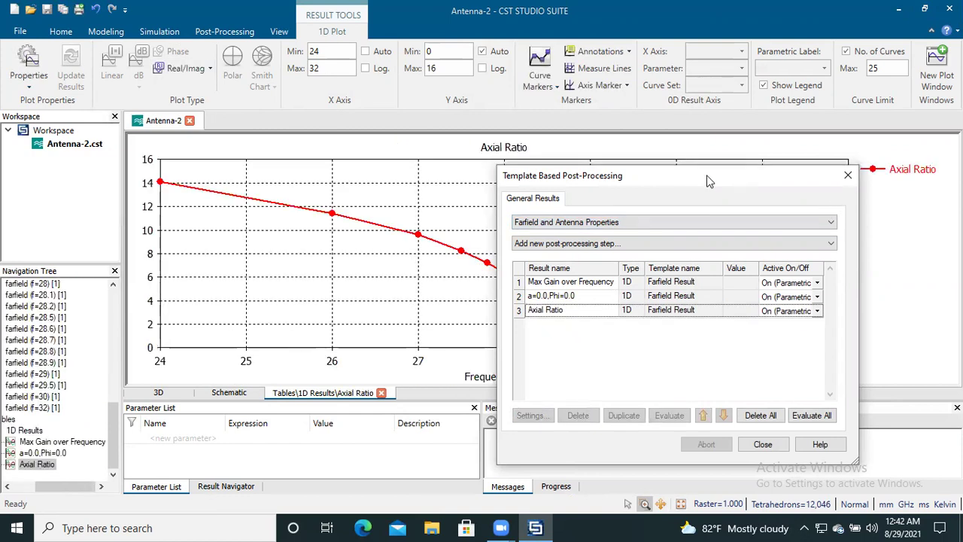
# Step: Move the Template Based Post-Processing window aside to check the plot, then close it
pyautogui.moveTo(711, 179); pyautogui.dragTo(953, 176)
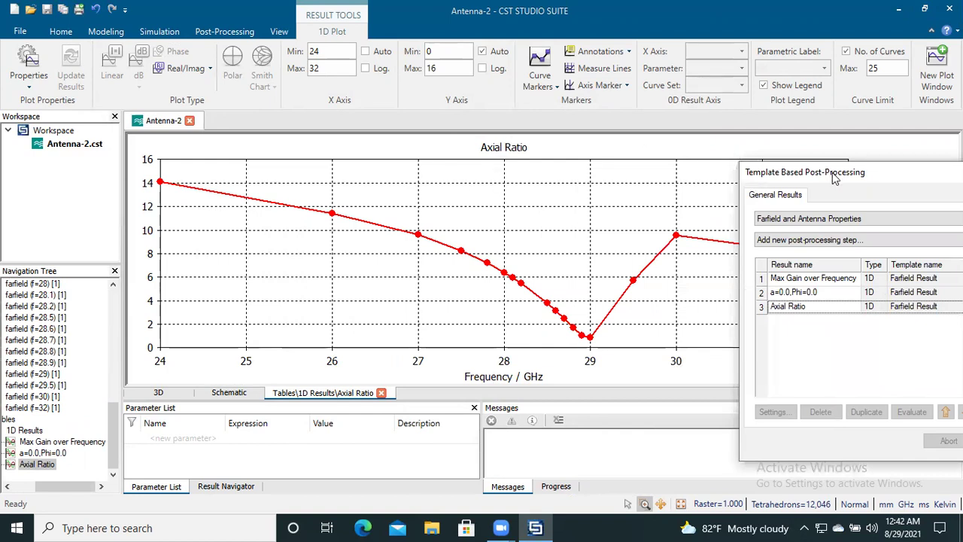
pyautogui.moveTo(819, 175); pyautogui.dragTo(508, 176)
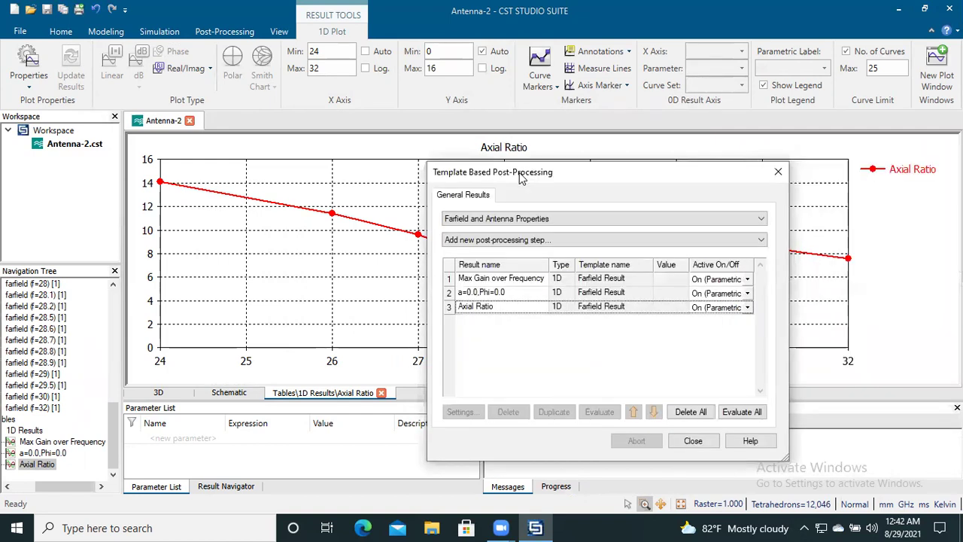
pyautogui.click(778, 174)
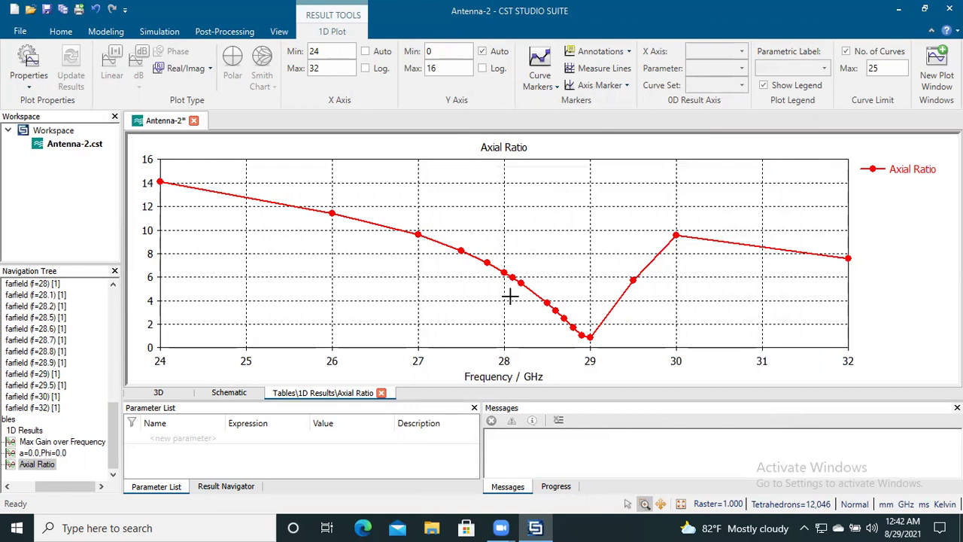
# Step: Zoom the Axial Ratio plot in on its minimum, showing about 28.09–30.07 GHz
pyautogui.scroll(3, 555, 273)
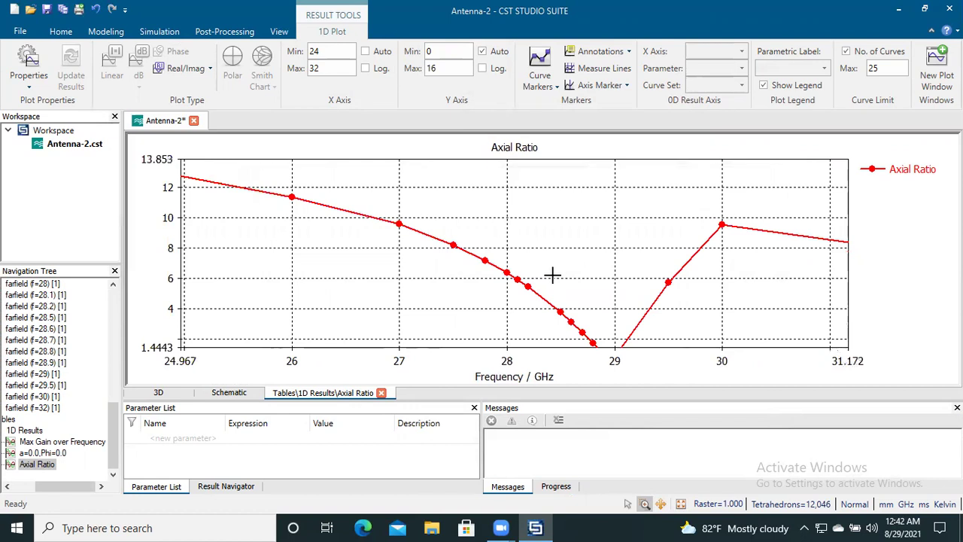
pyautogui.scroll(-2, 553, 274)
pyautogui.scroll(-1, 526, 324)
pyautogui.scroll(3, 541, 330)
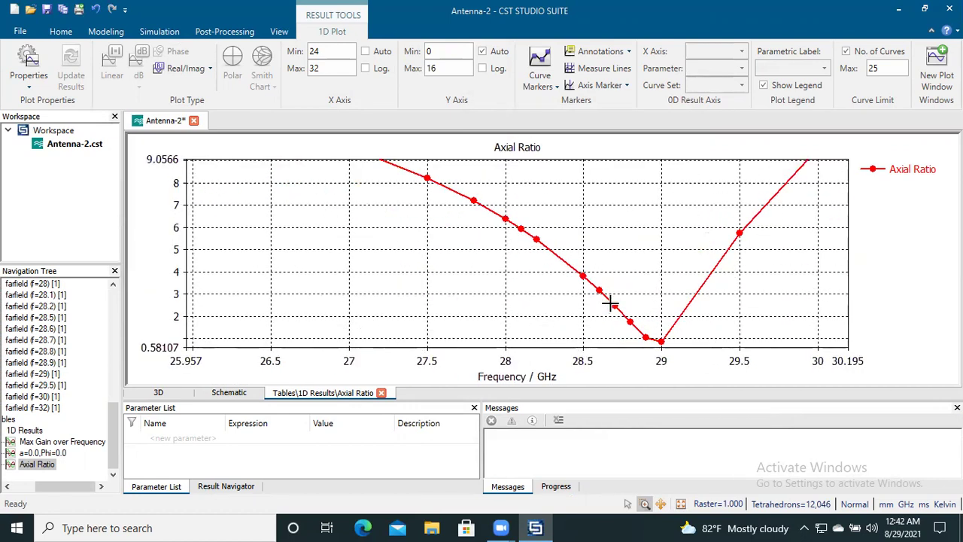
pyautogui.scroll(2, 613, 299)
pyautogui.scroll(1, 614, 297)
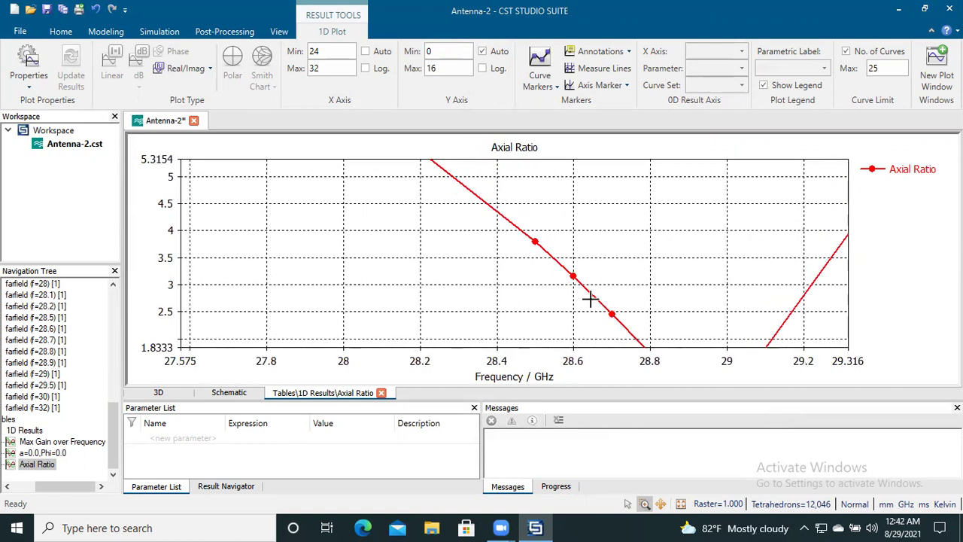
pyautogui.scroll(-4, 589, 299)
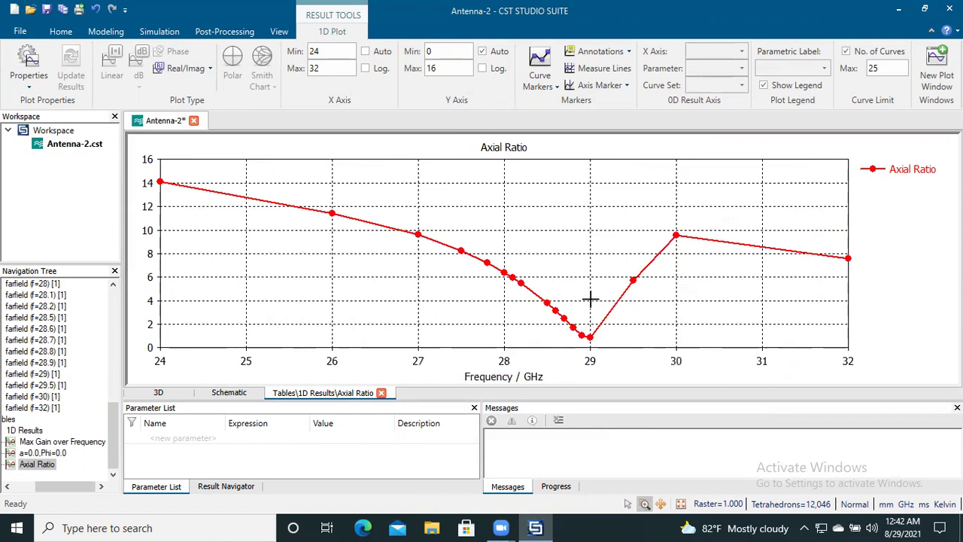
pyautogui.scroll(1, 672, 272)
pyautogui.scroll(2, 671, 284)
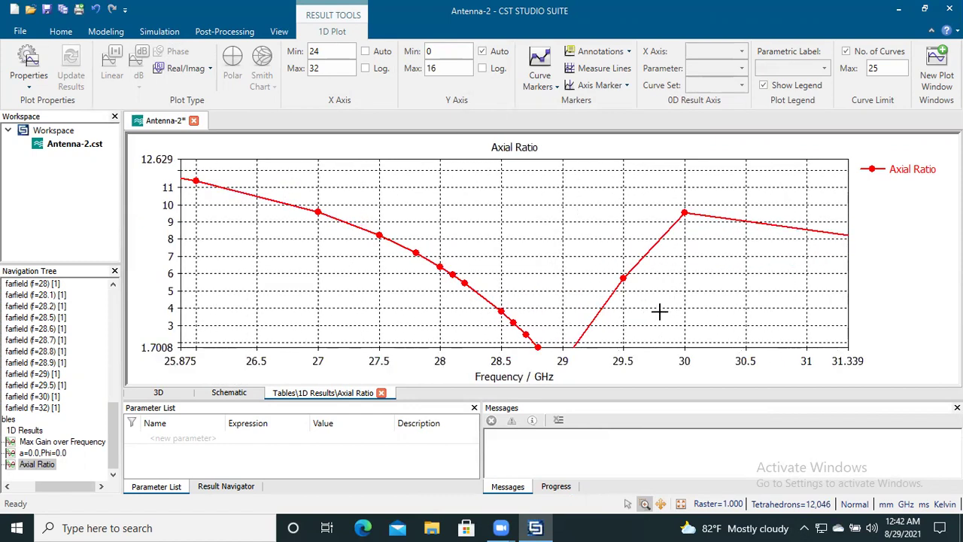
pyautogui.scroll(1, 659, 311)
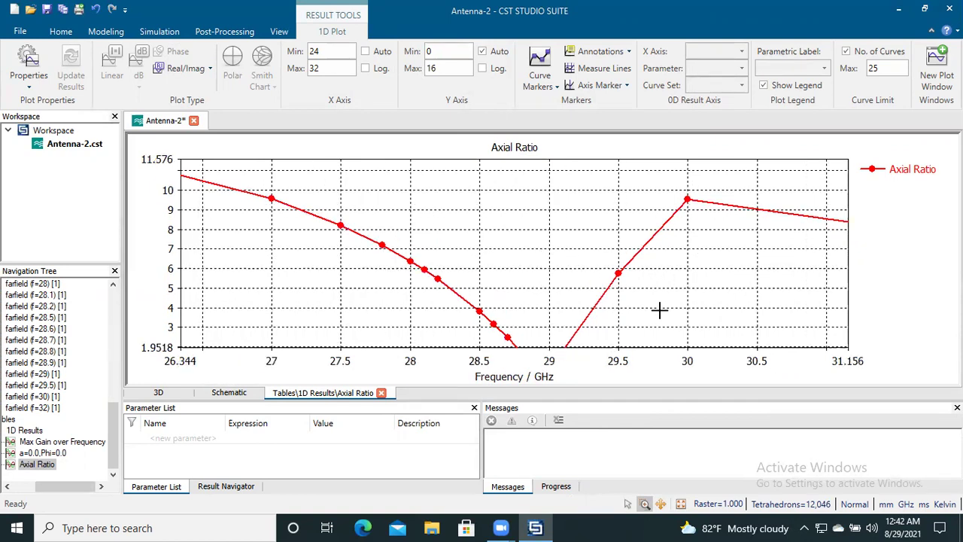
pyautogui.scroll(2, 598, 331)
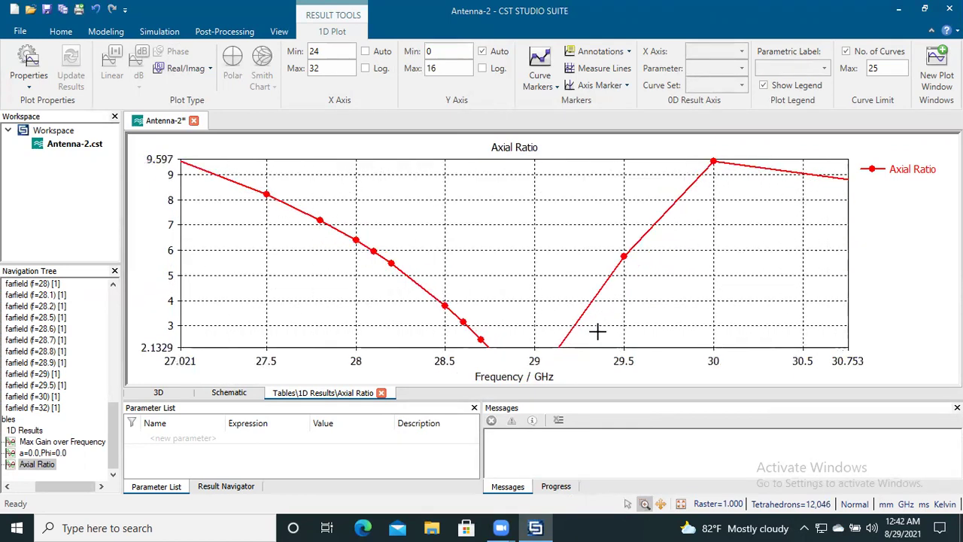
pyautogui.scroll(1, 594, 331)
pyautogui.scroll(1, 580, 328)
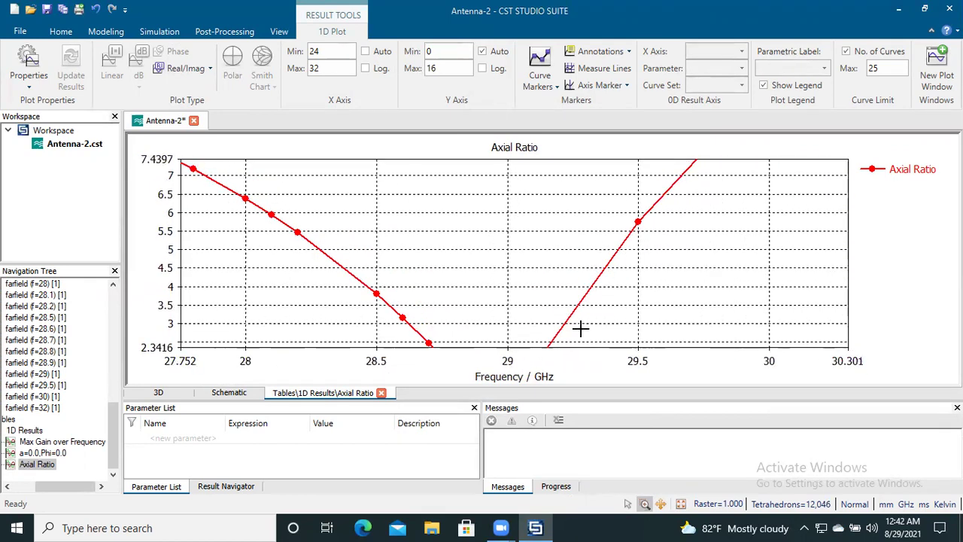
pyautogui.scroll(2, 577, 329)
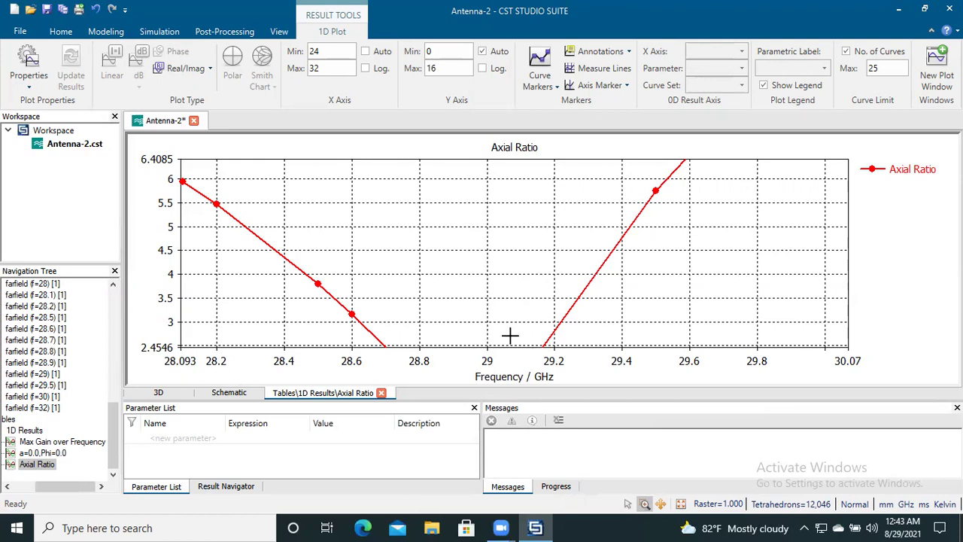
# Step: Zoom out until the Axial Ratio curve spans 24–32 GHz, minimum about 0.41 at 29 GHz
pyautogui.scroll(-3, 508, 332)
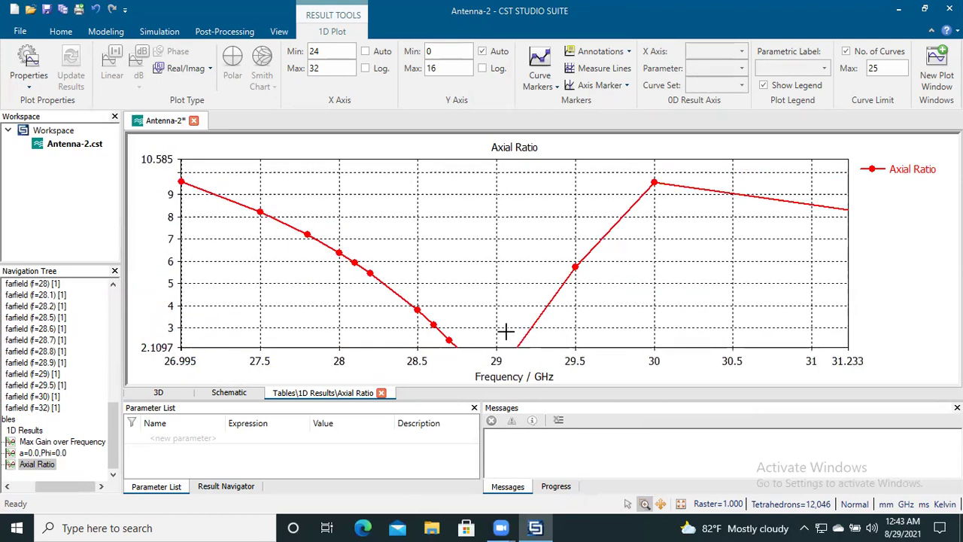
pyautogui.scroll(-2, 508, 332)
pyautogui.scroll(-2, 597, 337)
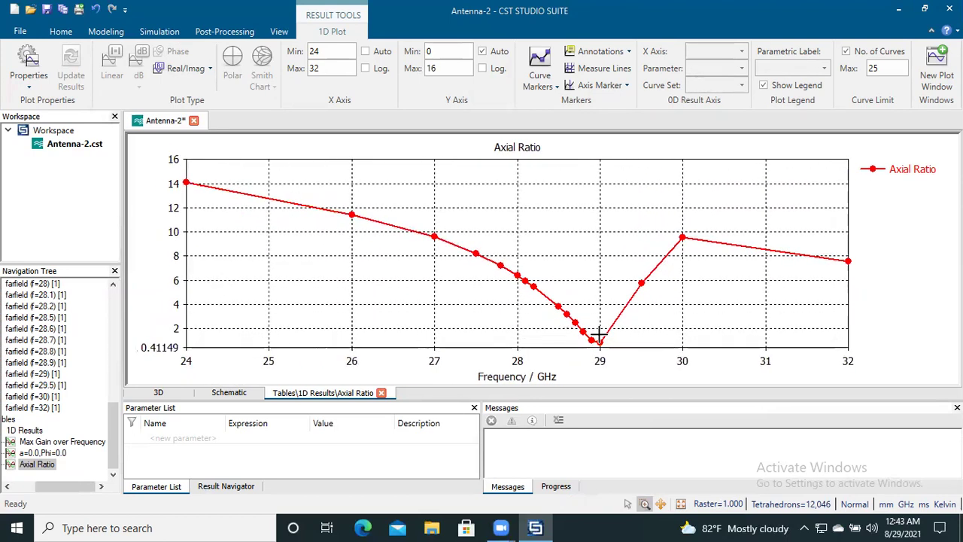